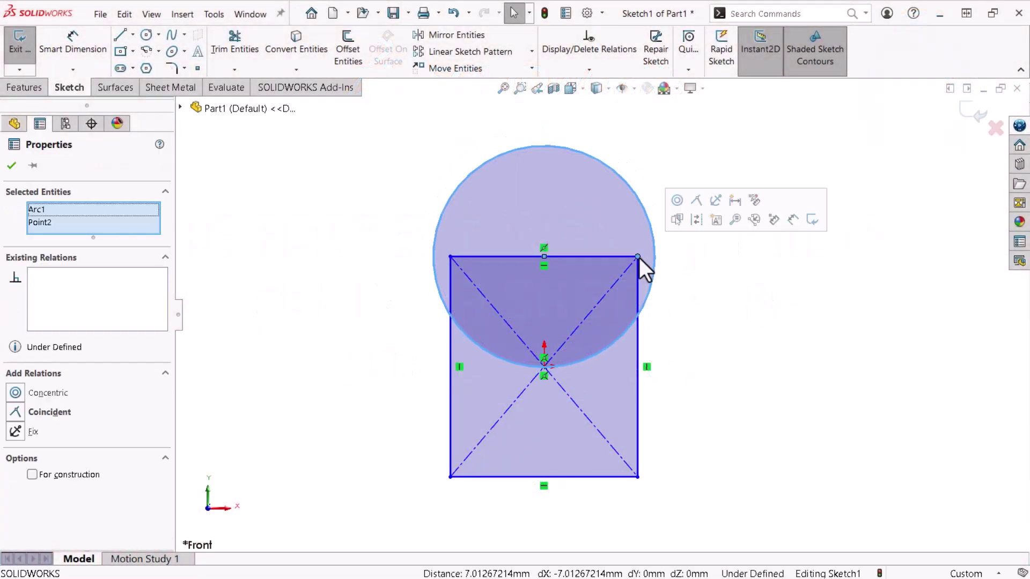
Make the circle coincident with the rectangle corner and dimension both sides 100
left_click(693, 202)
left_click(640, 255)
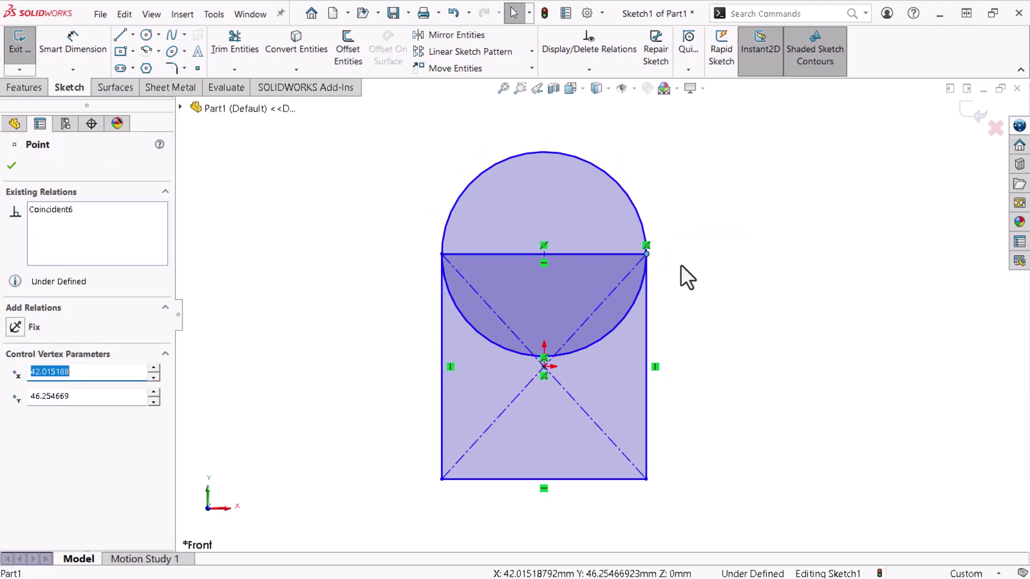
key("s")
left_click(640, 322)
left_click(698, 326)
type("100")
key("Return")
left_click(533, 480)
left_click(307, 503)
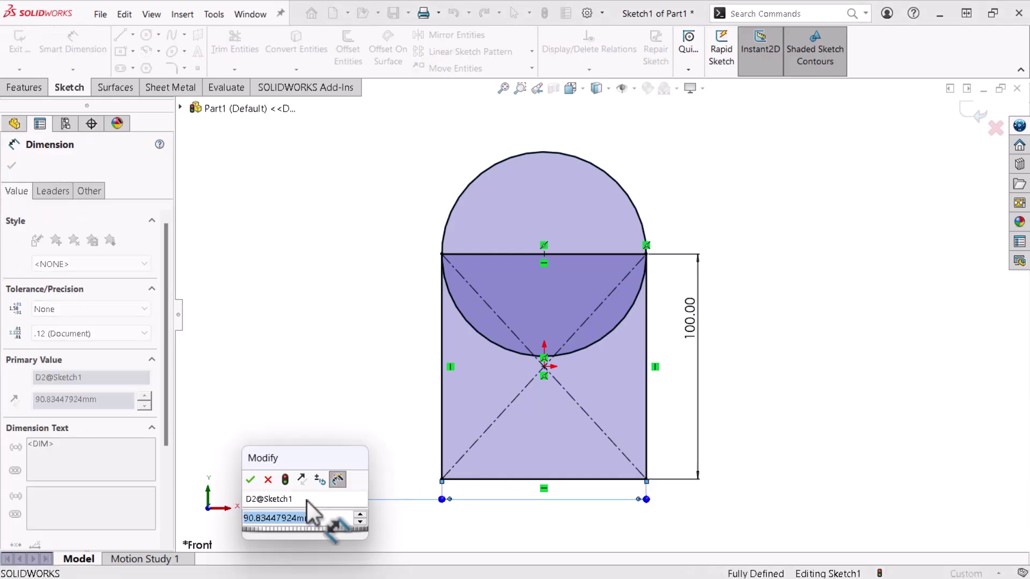
type("100")
key("Return")
left_click(360, 414)
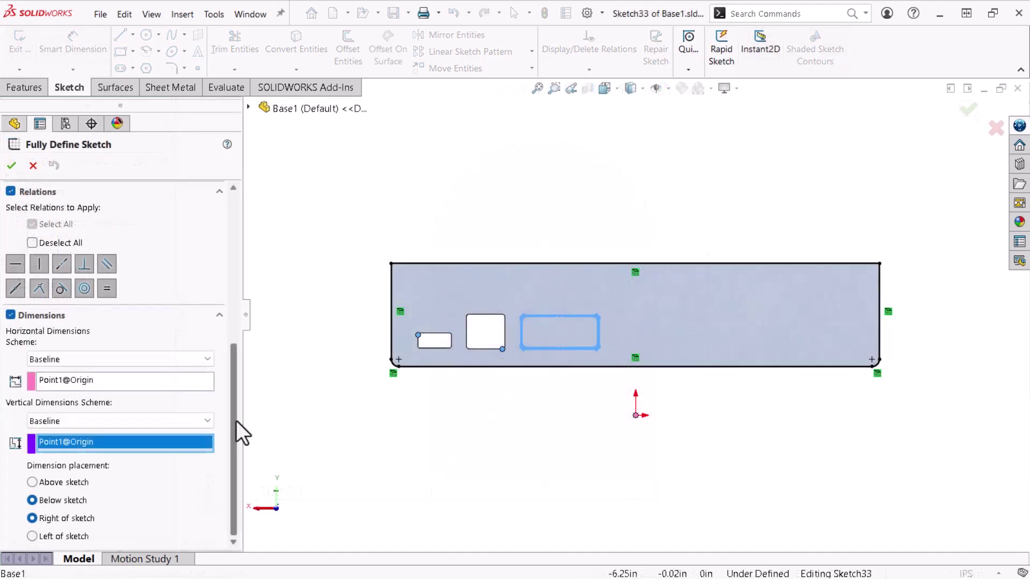
left_click_drag(236, 421, 225, 304)
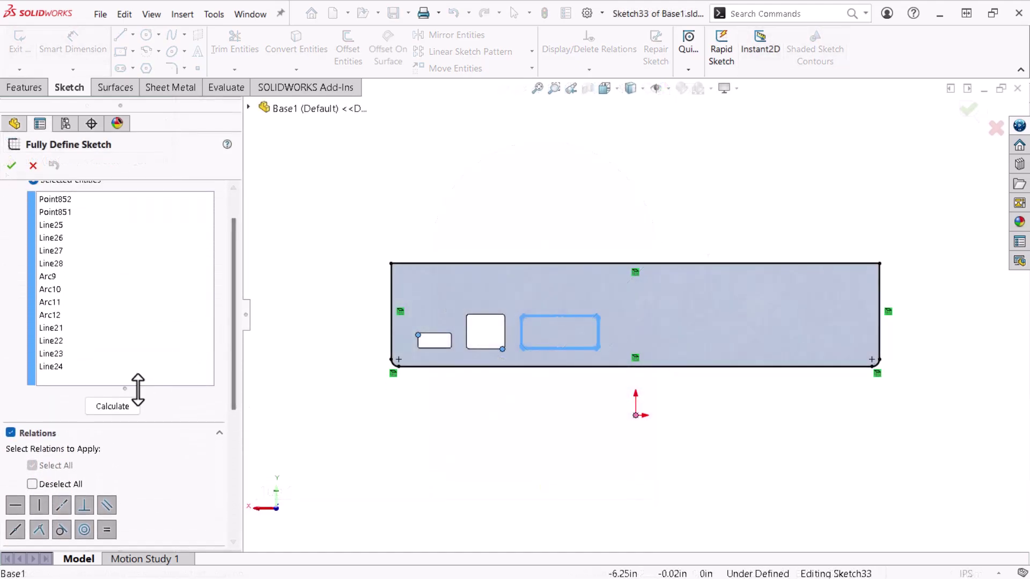
Fully define the cutout sketch automatically, accept the results, and exit the sketch
left_click(132, 405)
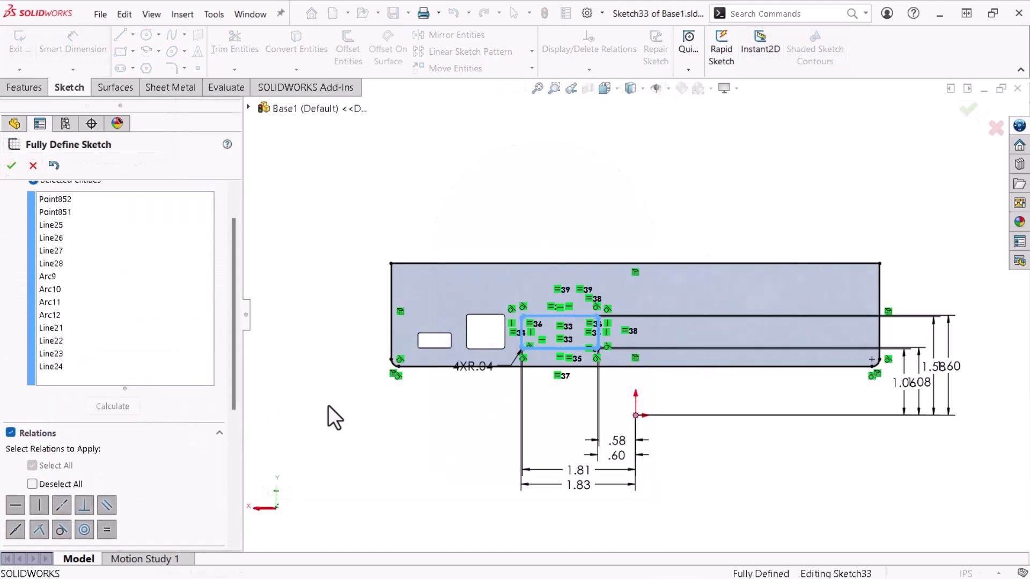
left_click(11, 165)
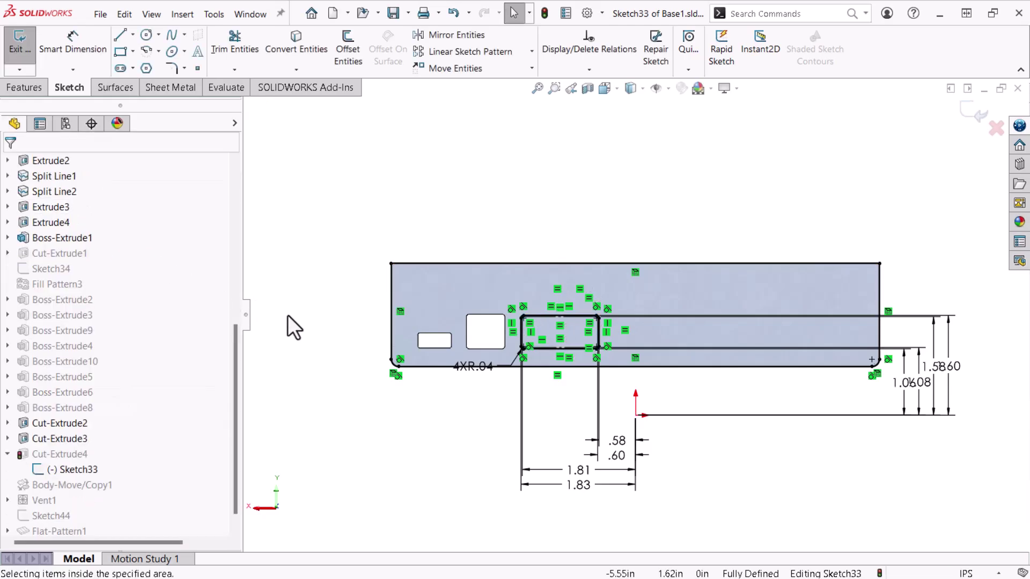
left_click(967, 114)
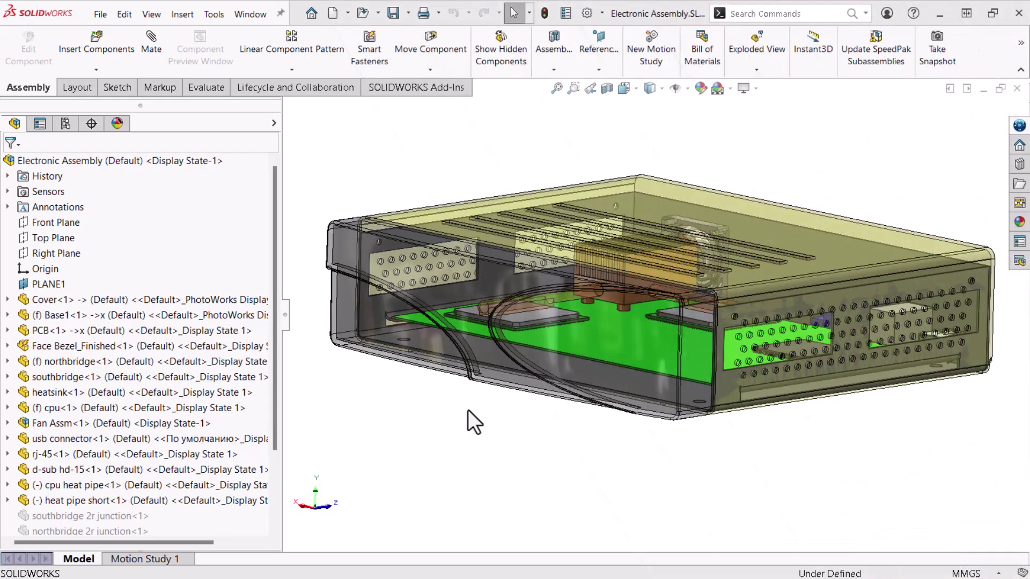
Open the Base1 part from the electronic assembly in its own window
mouse_move(468, 409)
middle_mouse_down()
mouse_move(394, 416)
mouse_move(477, 422)
middle_mouse_up()
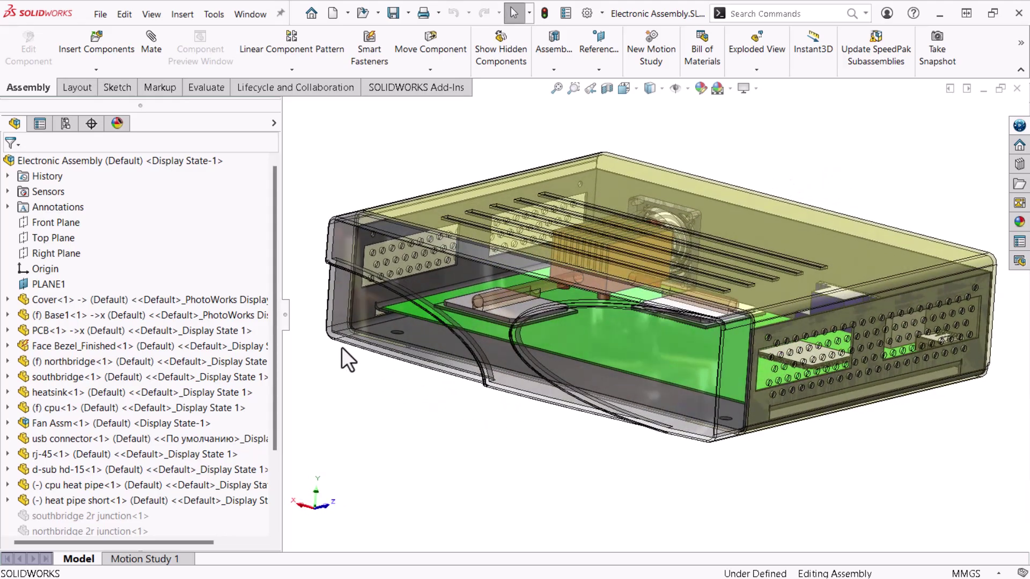
left_click(242, 317)
left_click(252, 282)
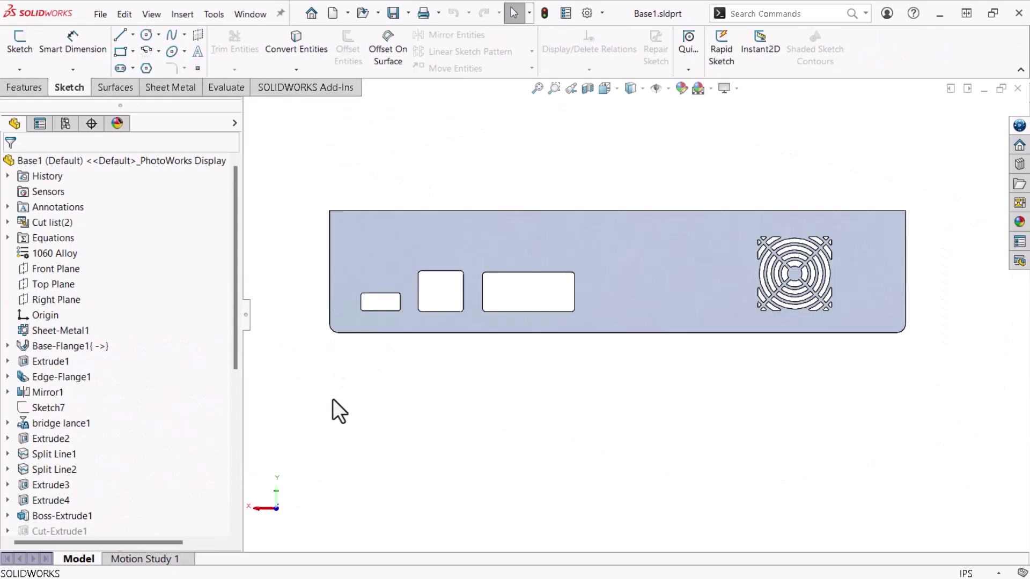
Expand Base-Flange1 in the FeatureManager and select its Sketch2
middle_click_drag(333, 398, 310, 443)
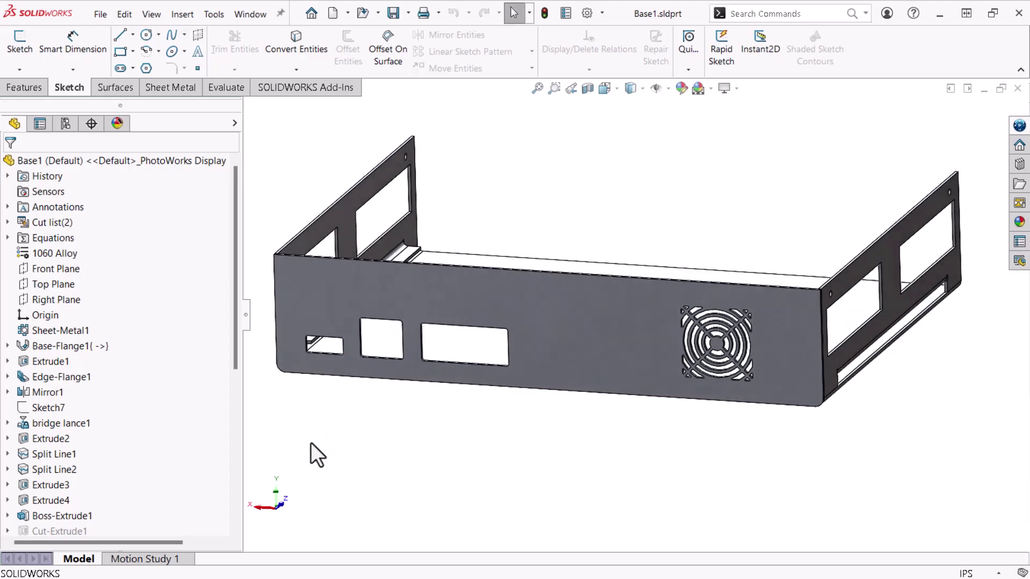
left_click(8, 346)
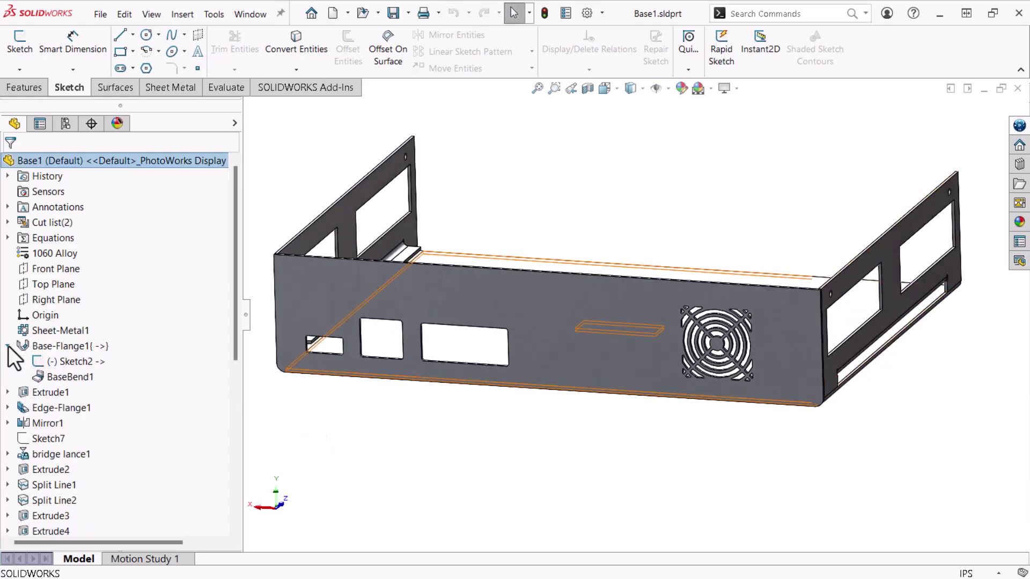
left_click(42, 360)
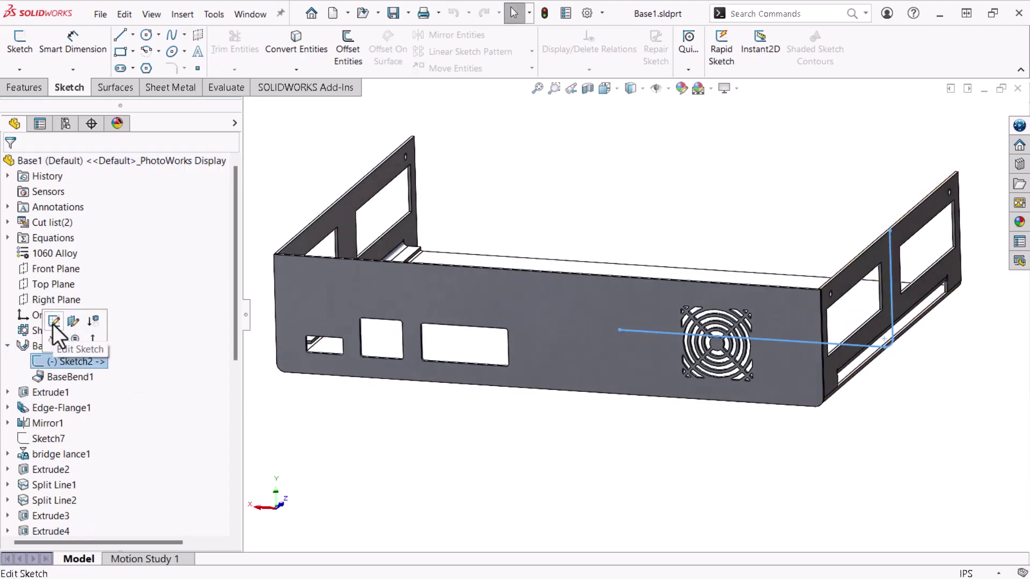
Edit Sketch2 and dimension its short vertical construction line at .78
left_click(53, 322)
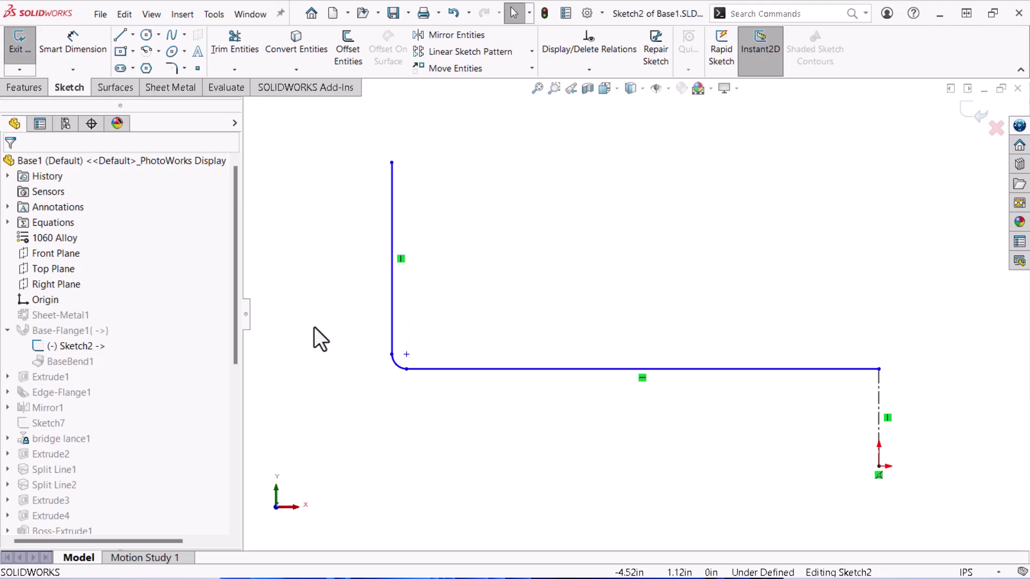
left_click(89, 50)
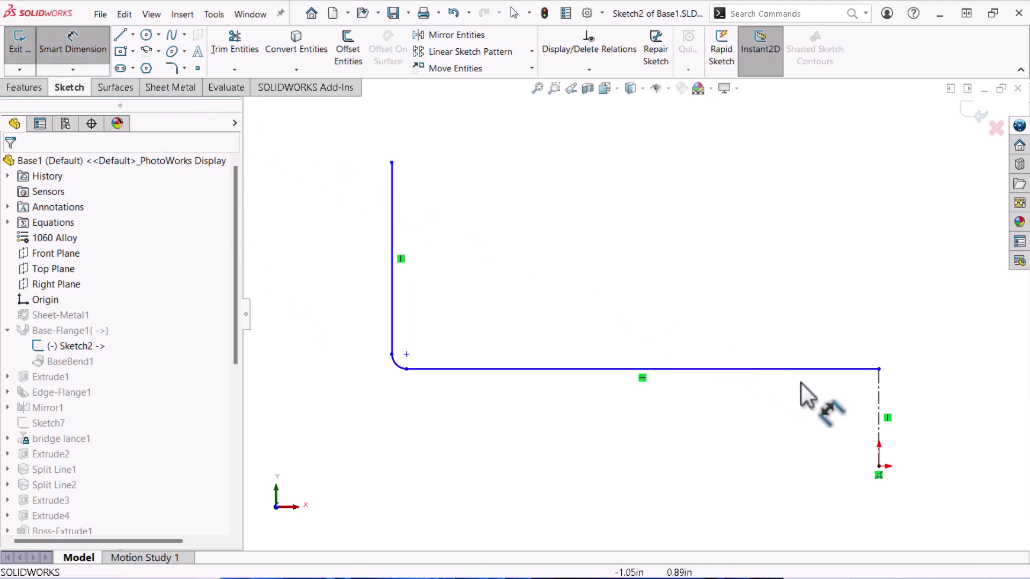
left_click(881, 430)
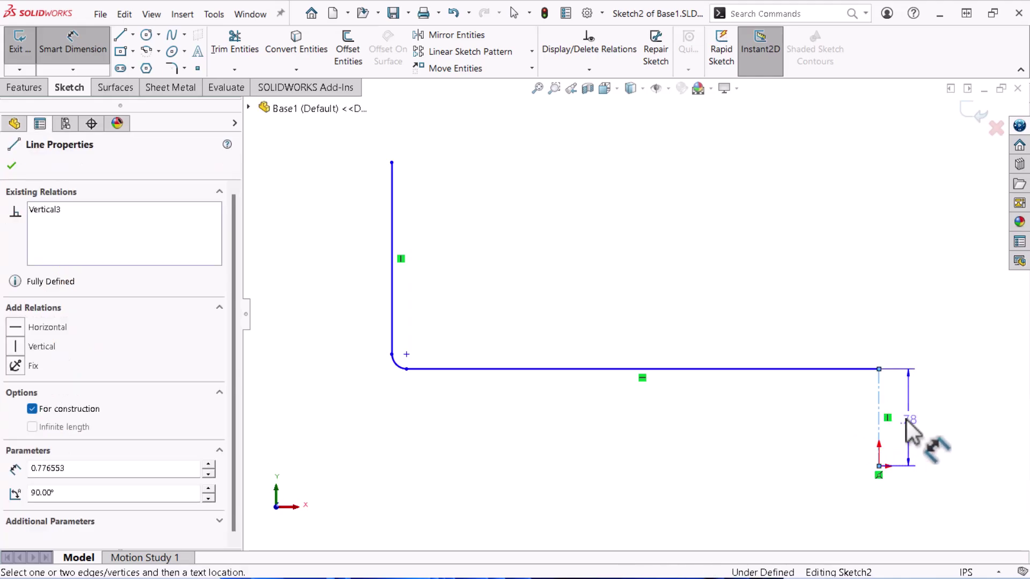
left_click(913, 422)
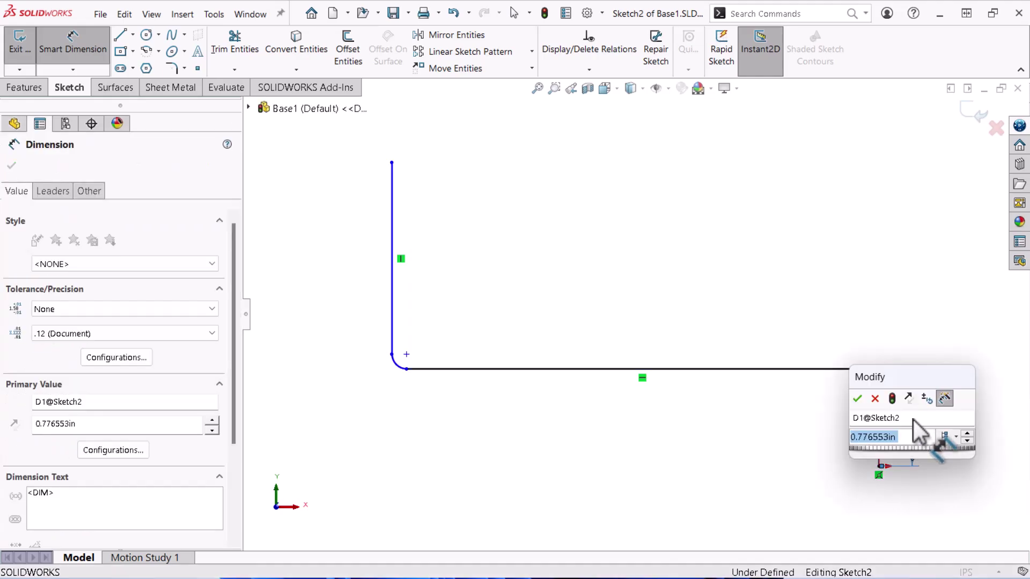
left_click(858, 396)
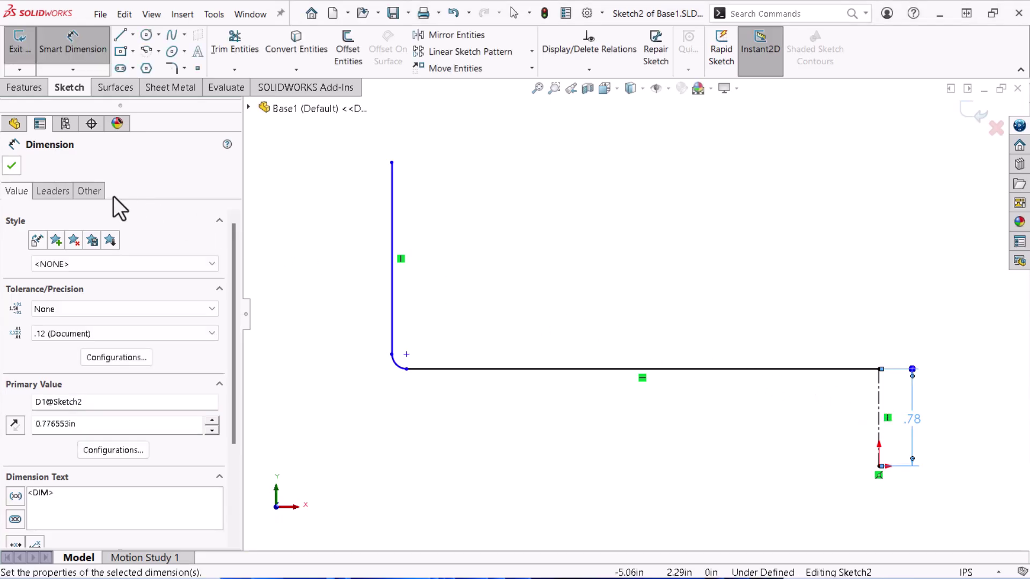
left_click(10, 168)
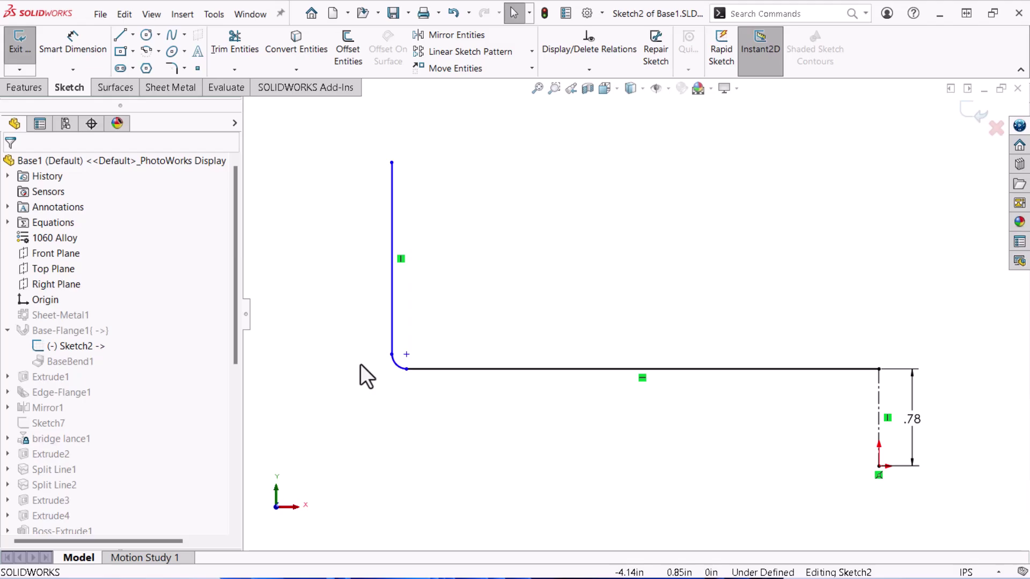
Run Fully Define Sketch on all entities, adding 2.43, R.12 and 3.90 dimensions
left_click(588, 70)
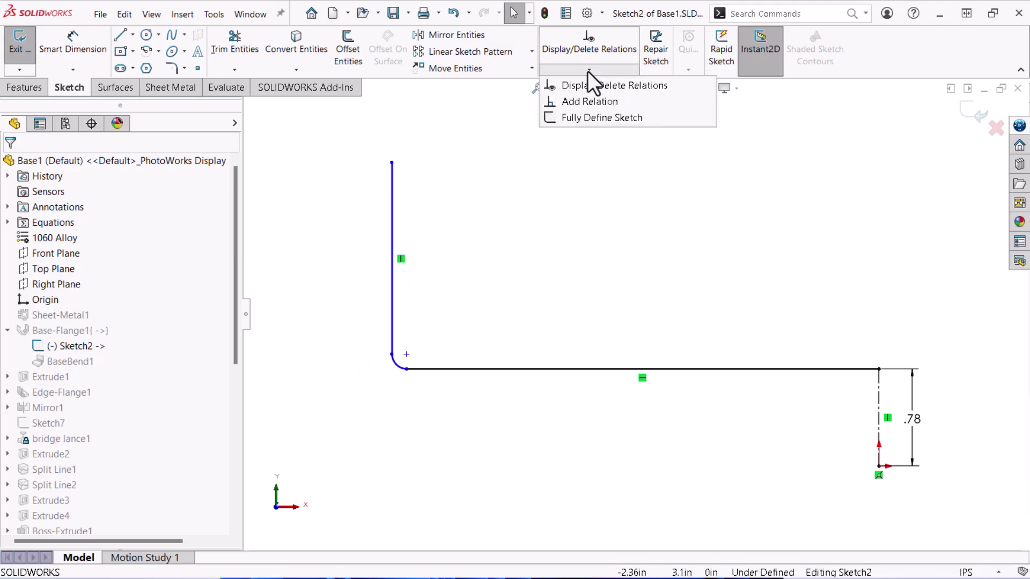
left_click(587, 118)
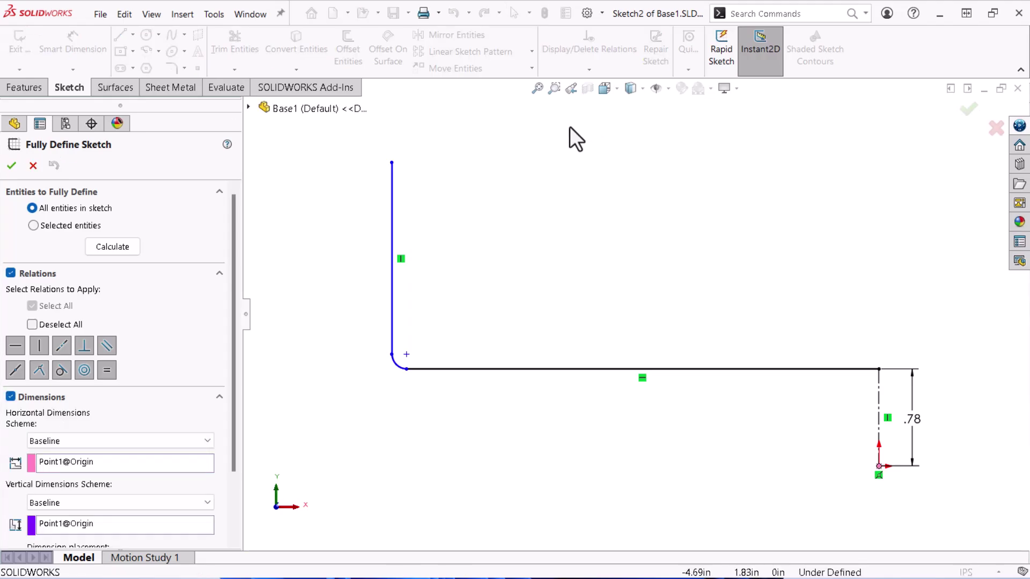
left_click_drag(236, 248, 238, 317)
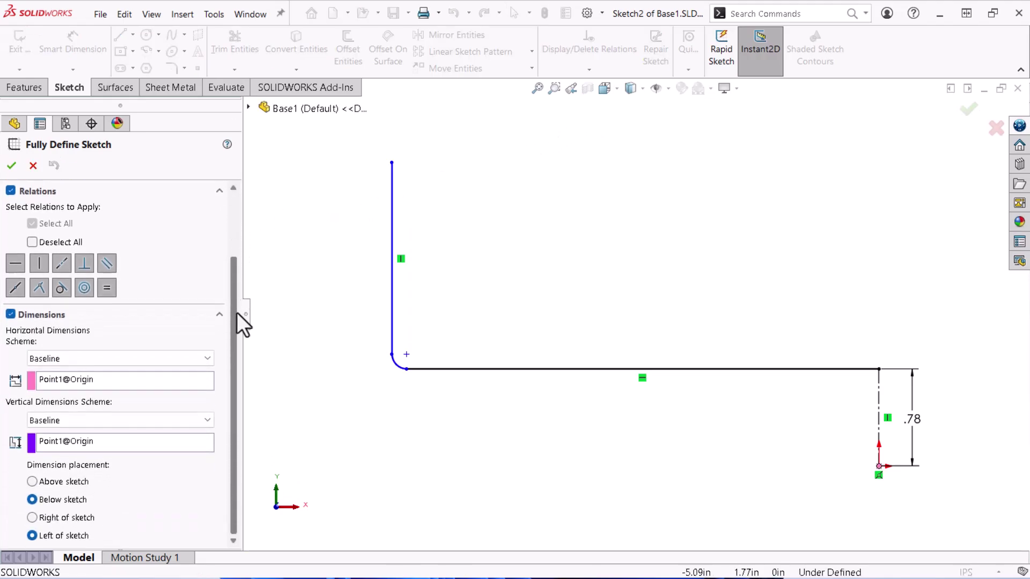
scroll(236, 263, "up", 3)
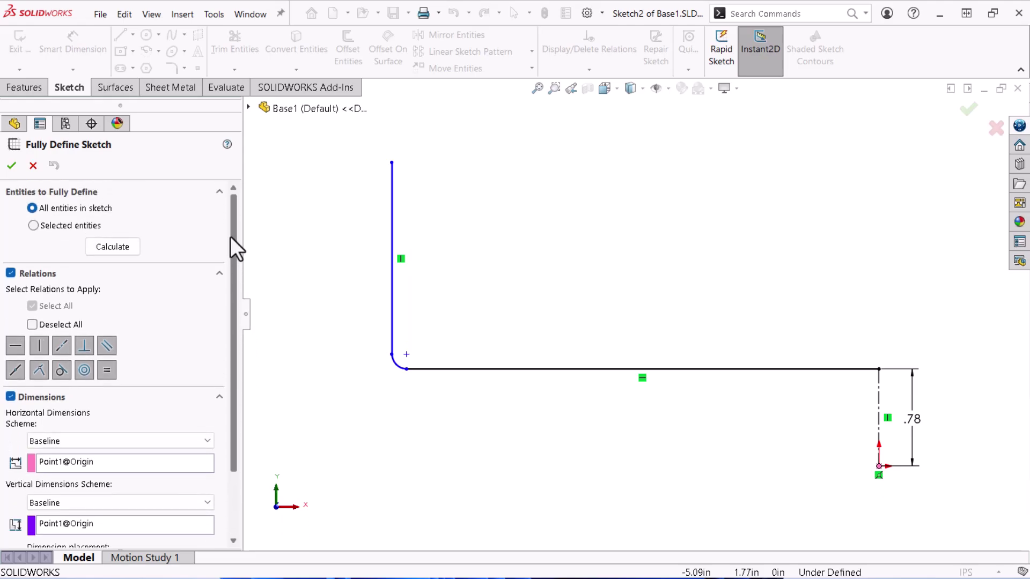
left_click(122, 248)
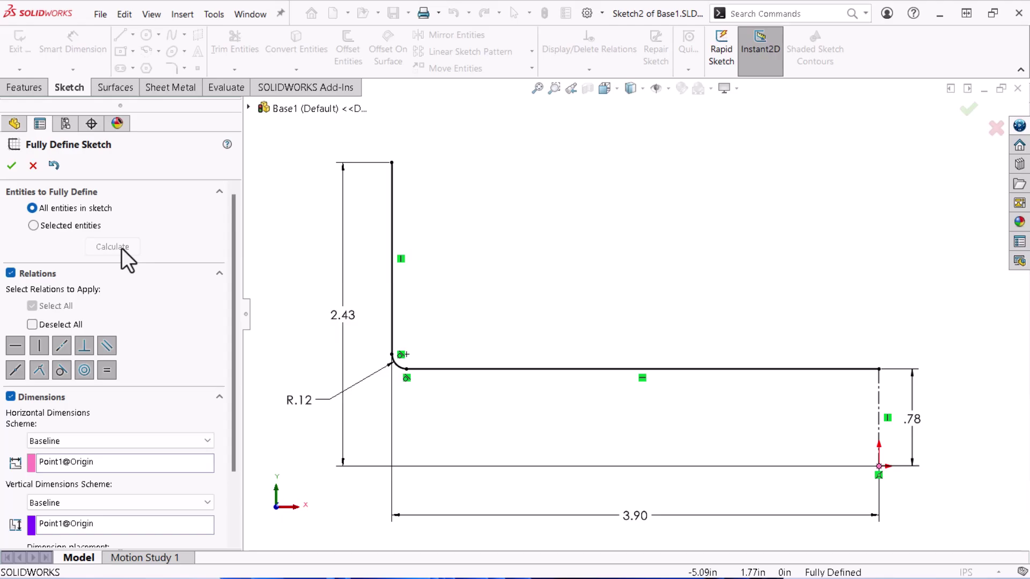
Redo Fully Define with vertical dimensions from Line1, then move the 3.90 dimension up
left_click(53, 166)
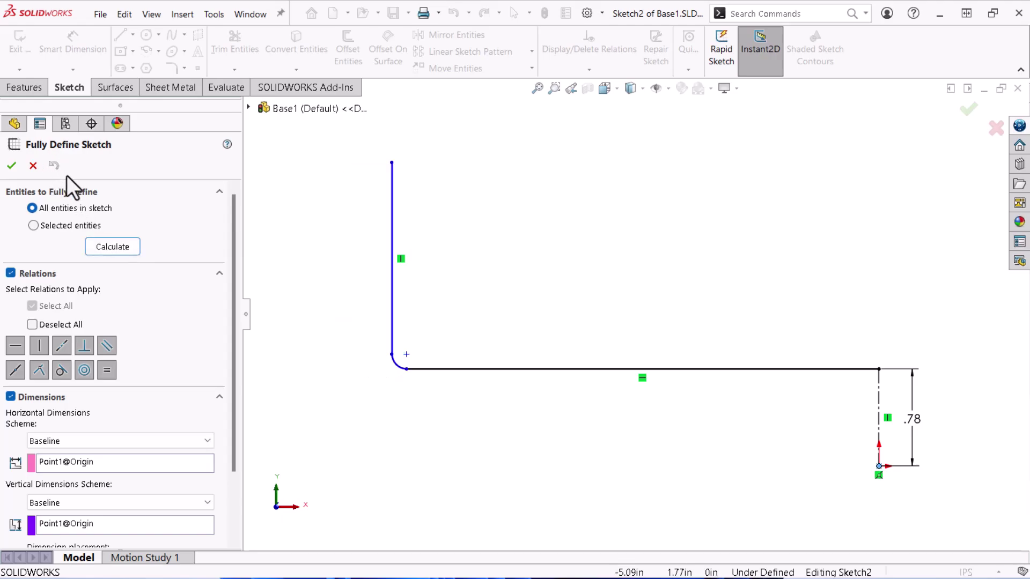
left_click_drag(231, 242, 228, 294)
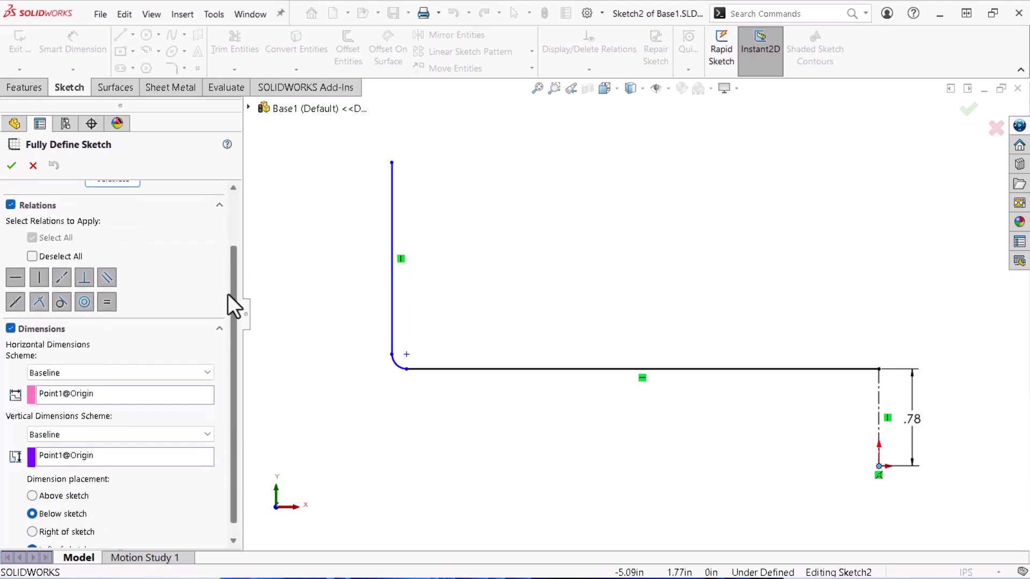
left_click(95, 456)
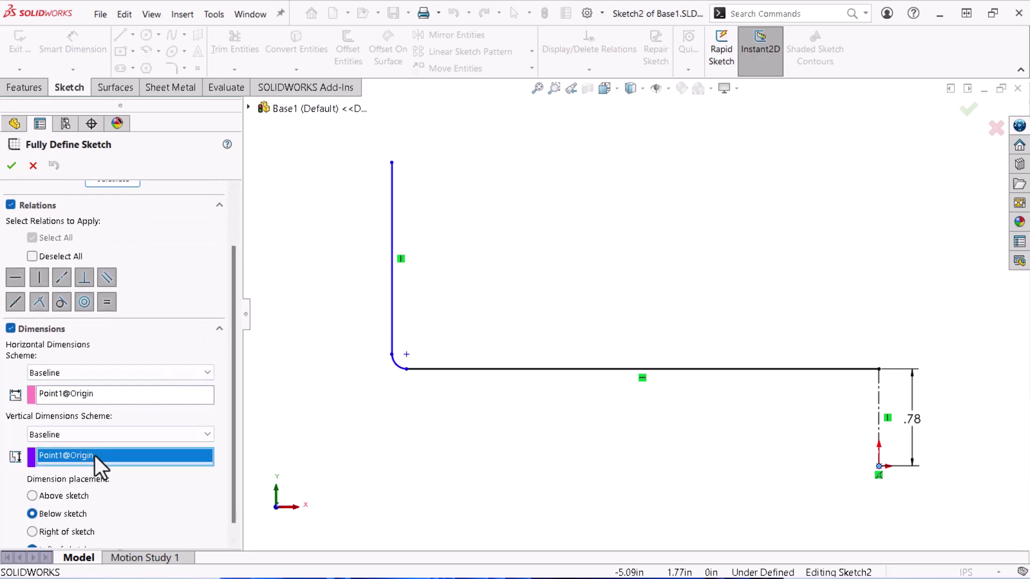
left_click(436, 373)
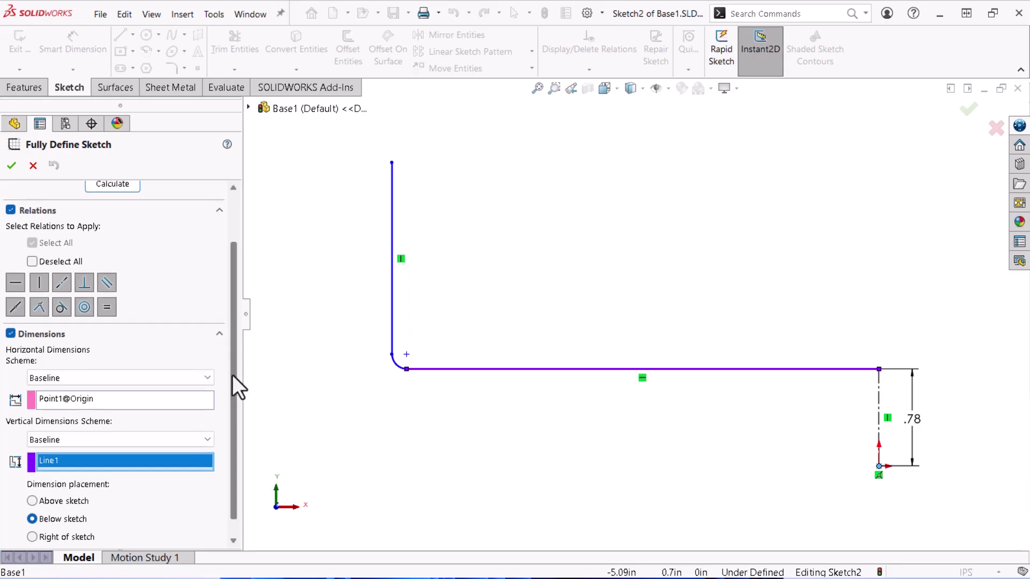
left_click_drag(232, 374, 228, 321)
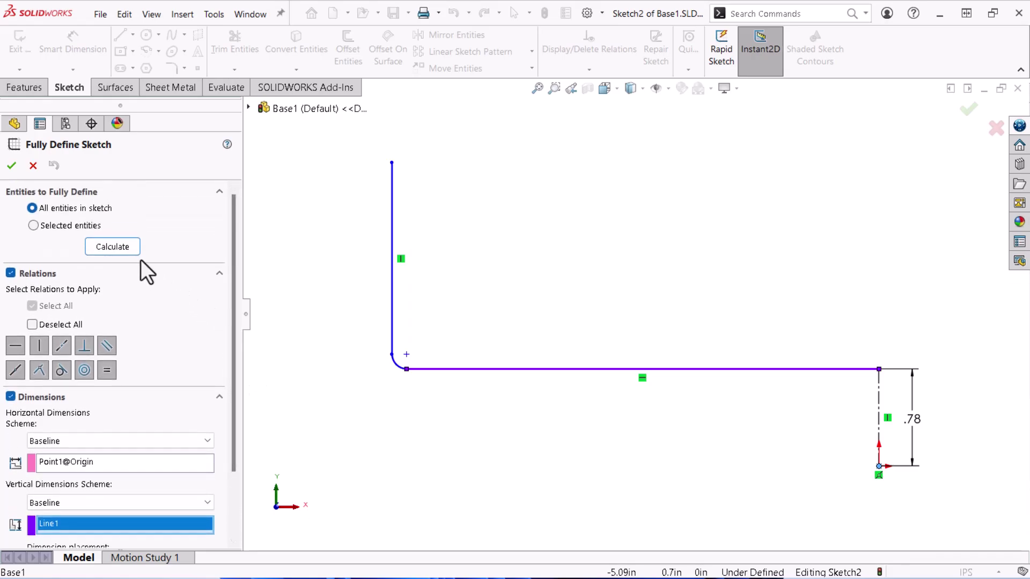
left_click(126, 249)
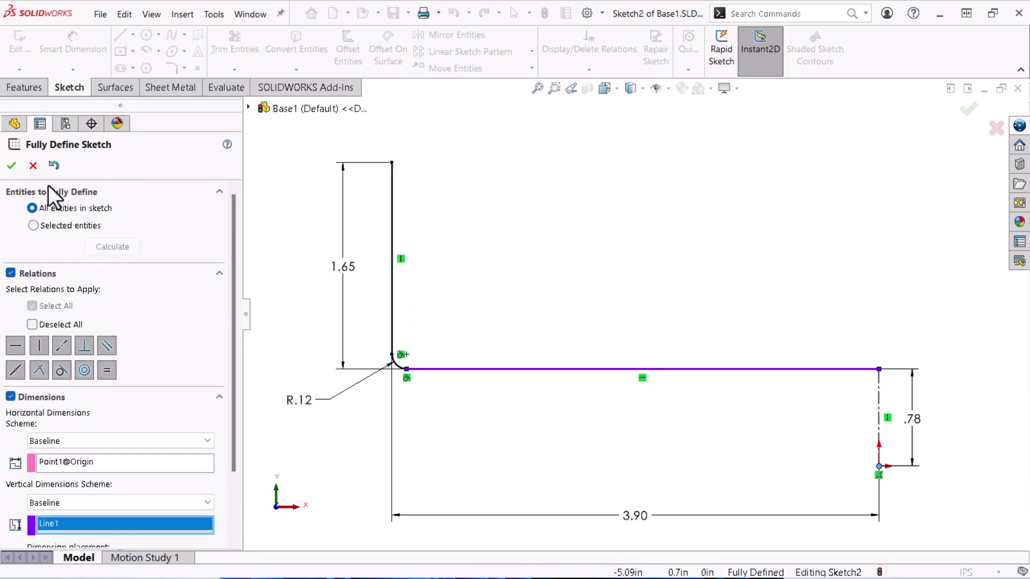
left_click(11, 166)
left_click_drag(642, 514, 626, 434)
Exit Sketch2 and edit Sketch33 under Cut-Extrude4
left_click(976, 115)
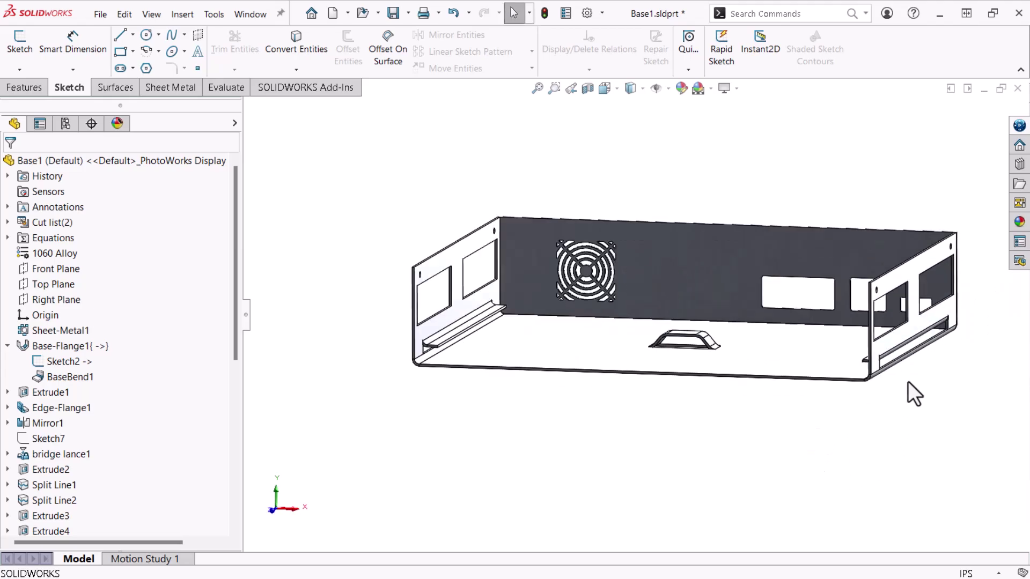
left_click_drag(238, 266, 227, 446)
left_click(7, 454)
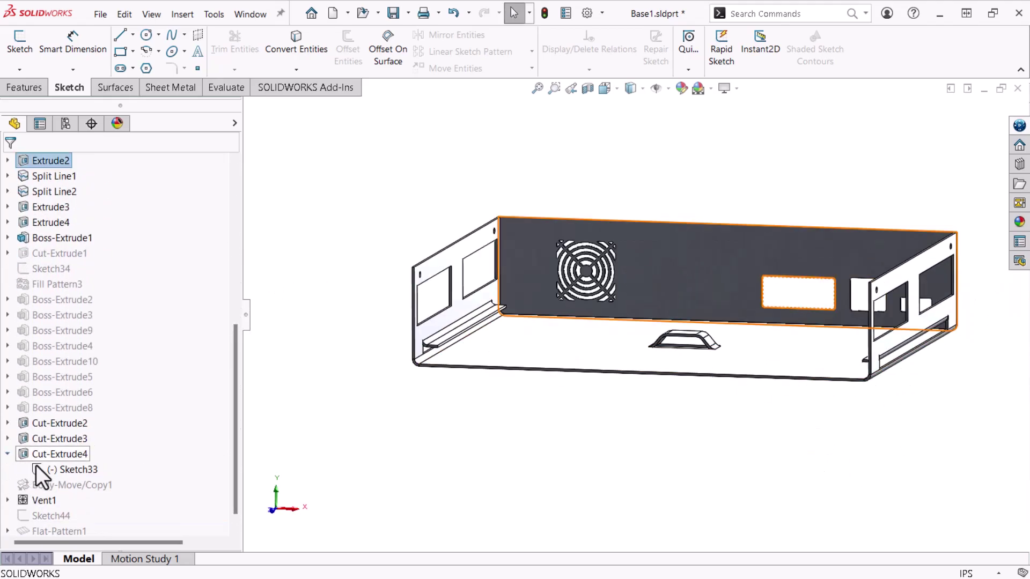
left_click(41, 468)
left_click(54, 429)
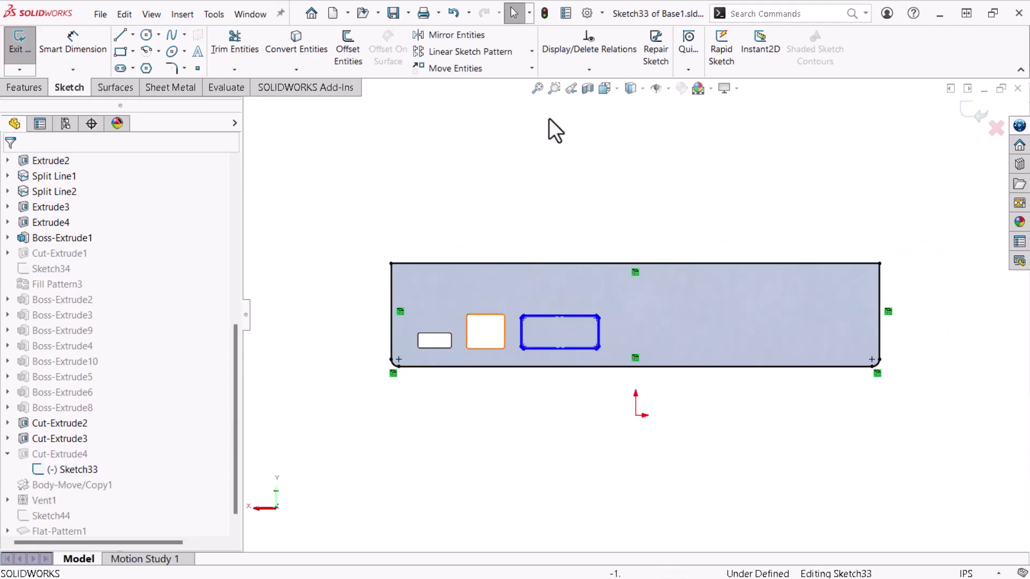
Open Fully Define Sketch on Selected entities, box-selecting the rounded-rectangle cutout
left_click(579, 71)
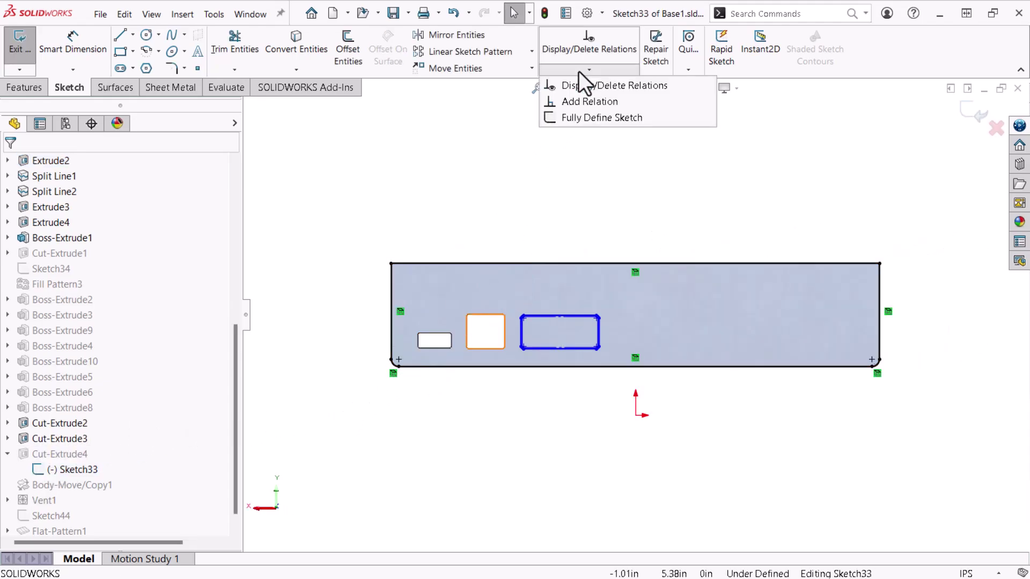
left_click(571, 118)
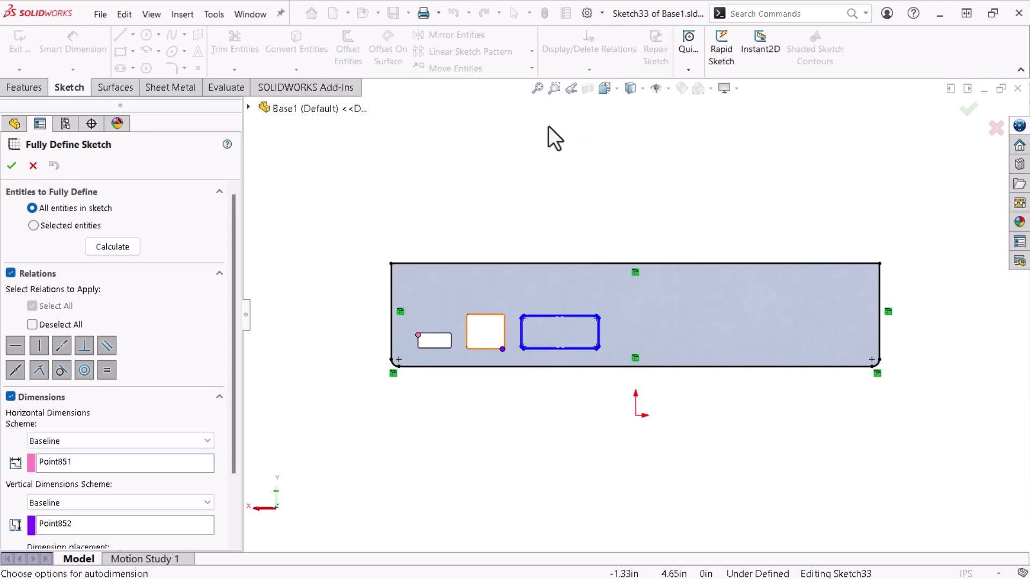
left_click(33, 225)
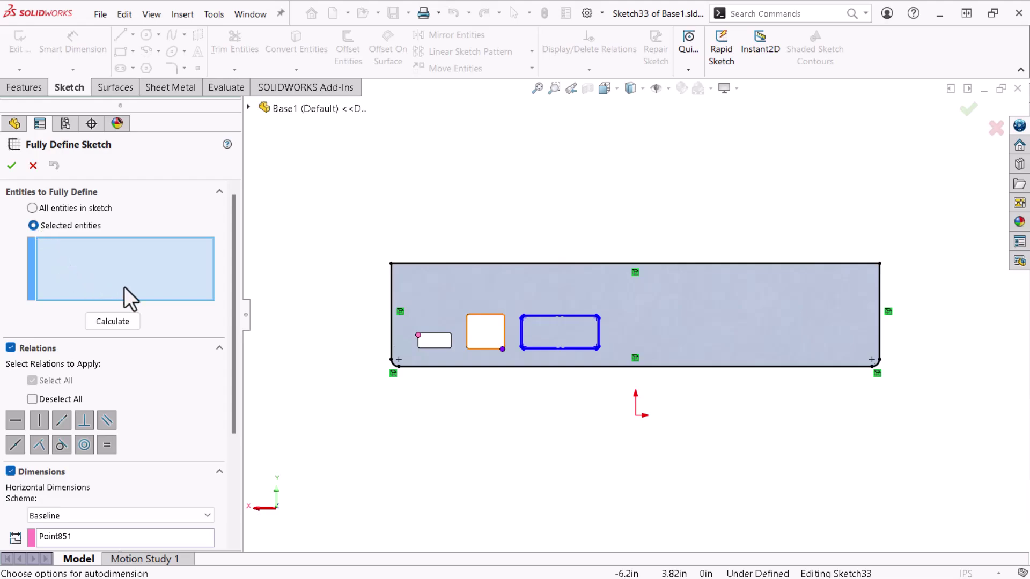
left_click_drag(510, 305, 616, 359)
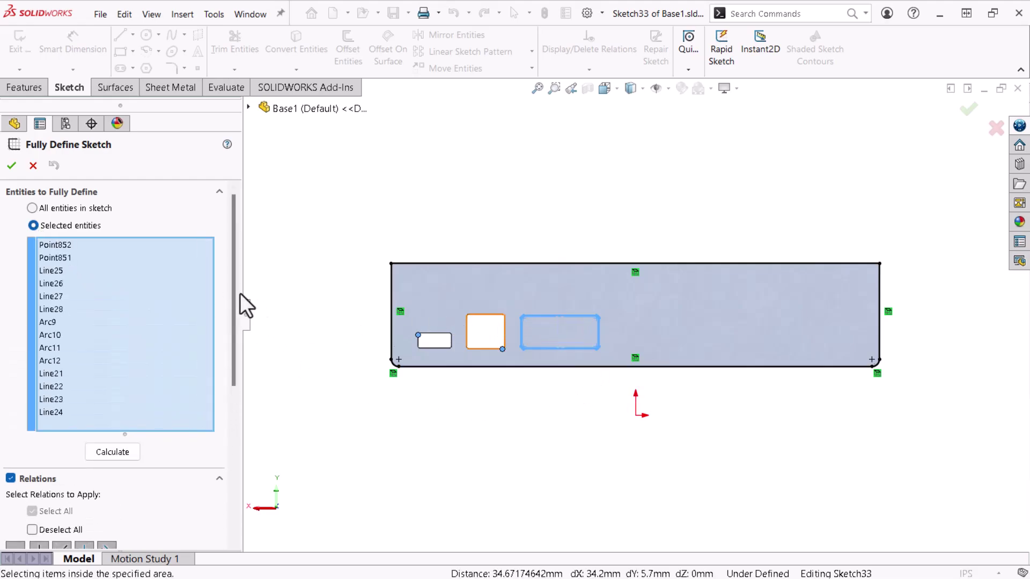
left_click_drag(233, 283, 251, 439)
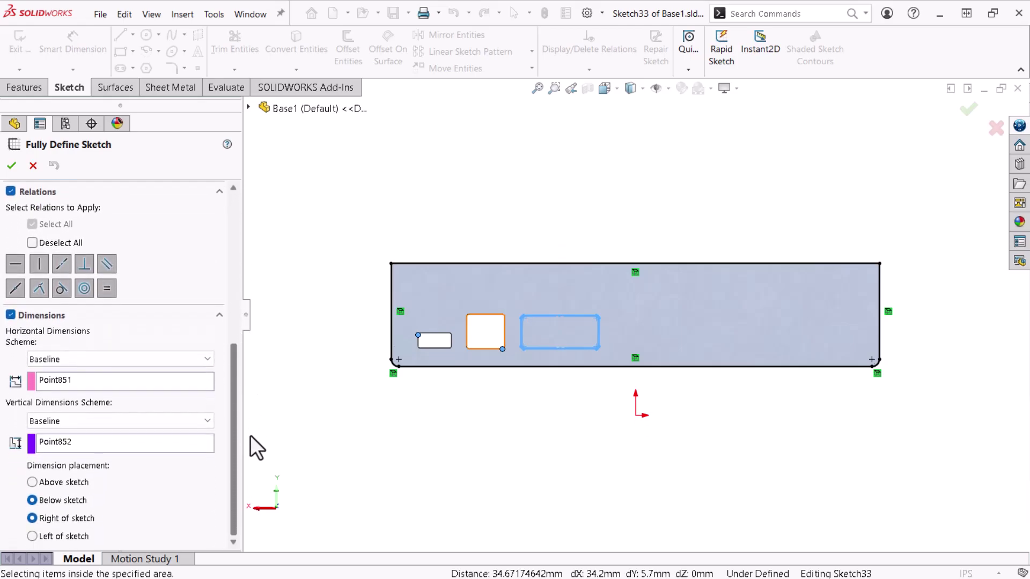
Set horizontal and vertical datums to Point1@Origin, calculate, and accept the dimensions
left_click(153, 385)
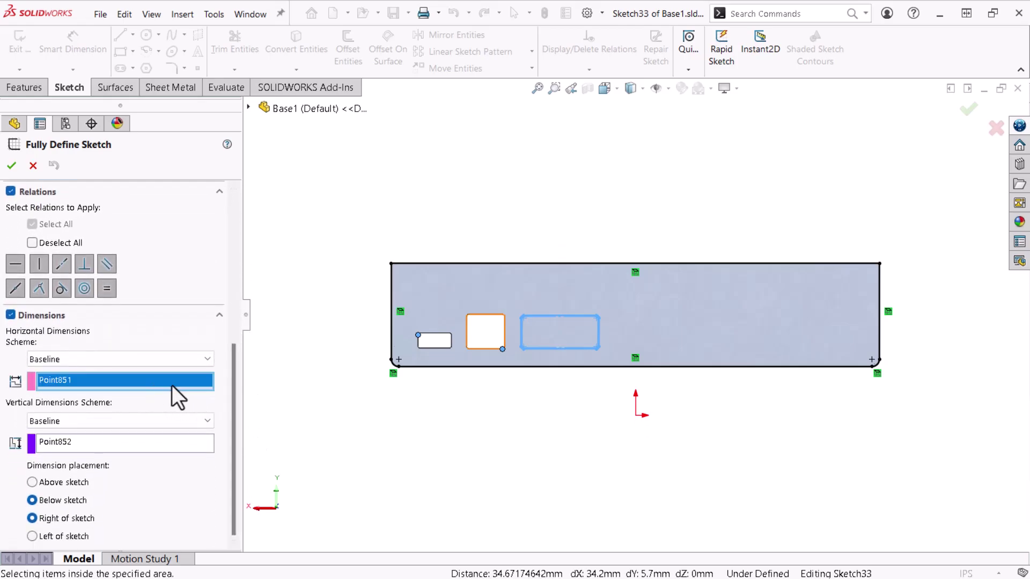
left_click(636, 416)
left_click(164, 443)
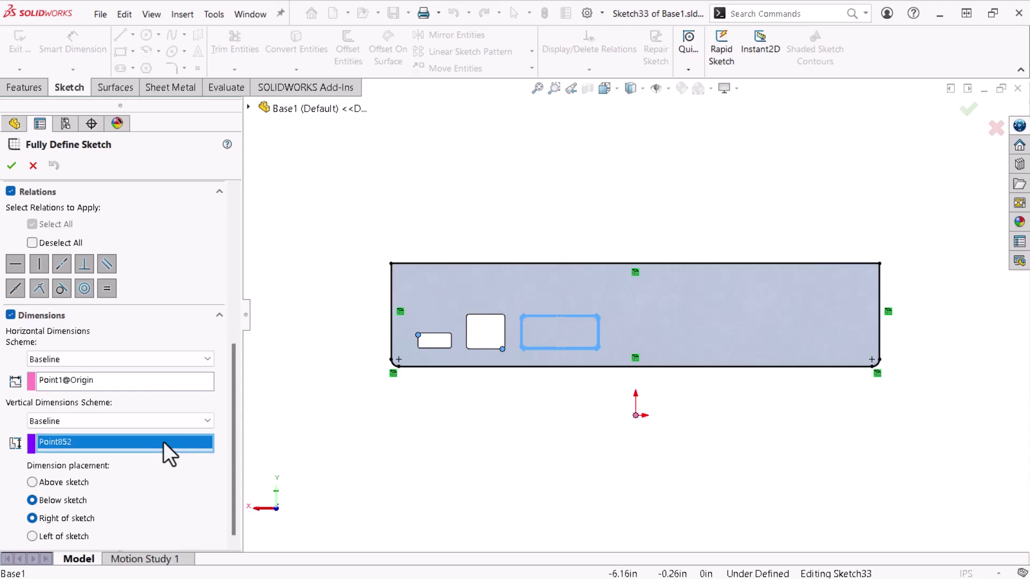
left_click(635, 416)
mouse_move(234, 435)
left_click_drag(236, 421, 225, 294)
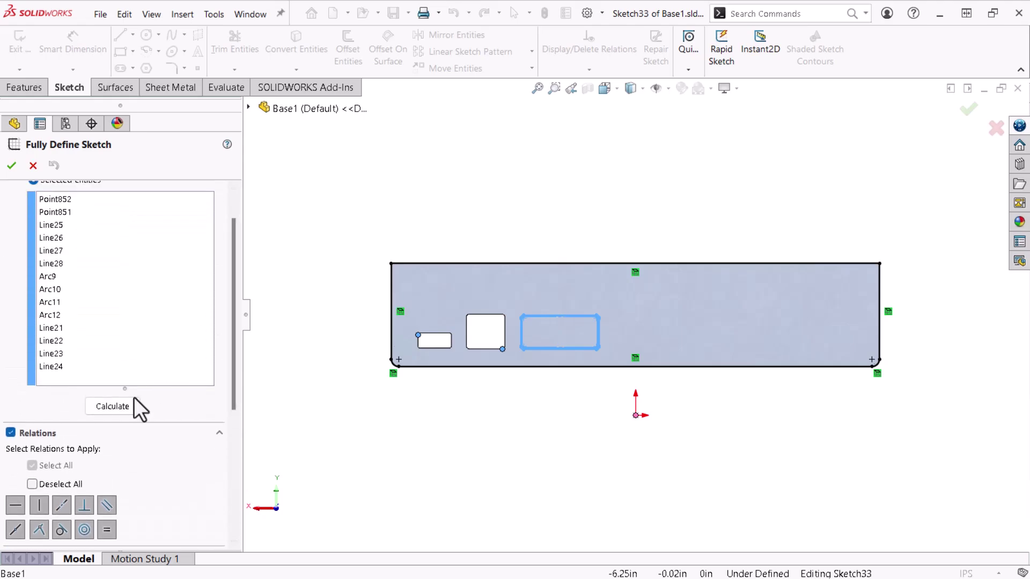
left_click(134, 399)
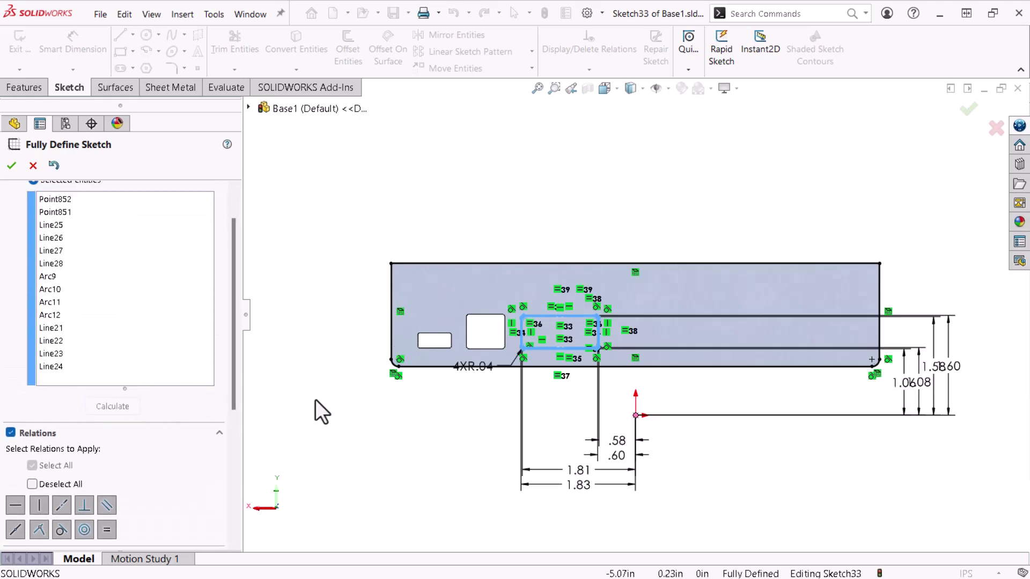
left_click(12, 165)
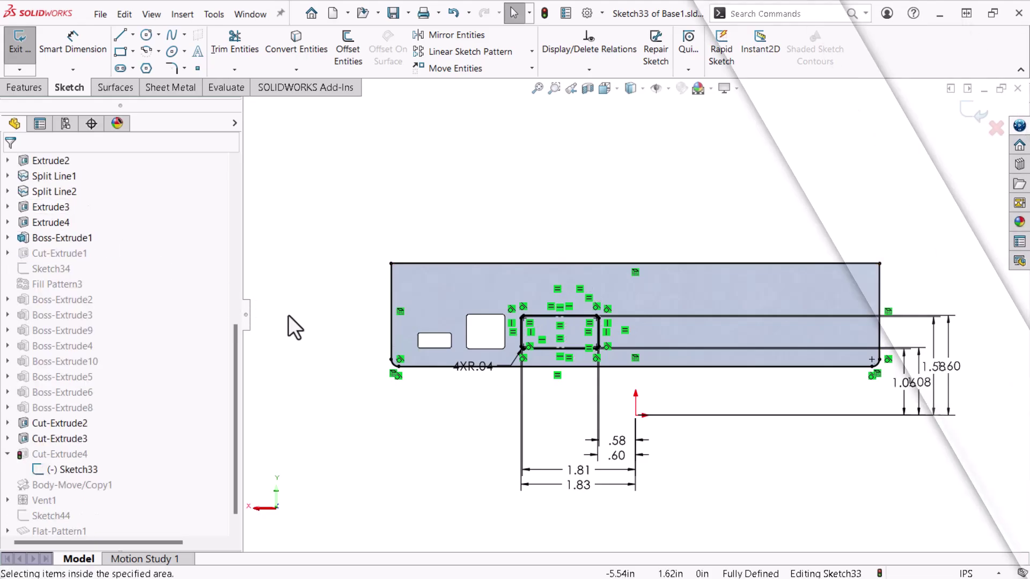